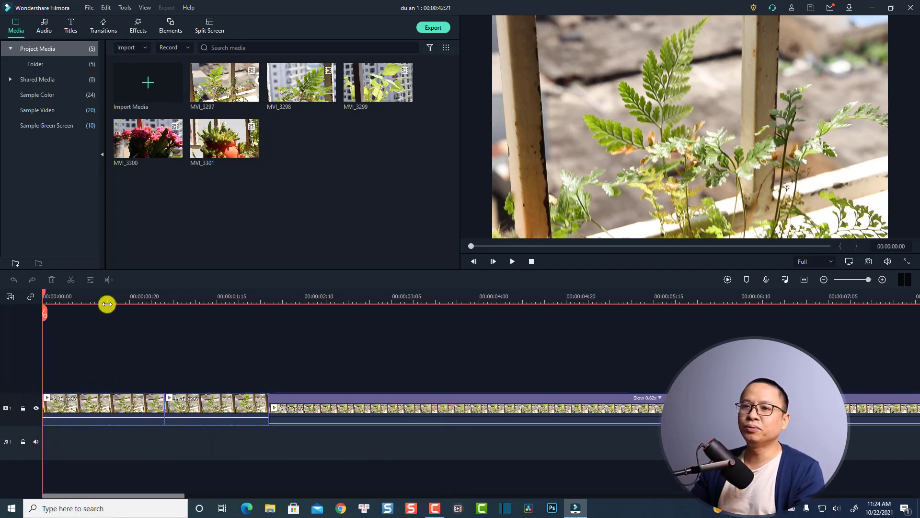
# Scrub the playhead to about 00:00:08:01, jump to the end of the project, and return to its beginning.
pyautogui.moveTo(45, 293); pyautogui.dragTo(832, 324)
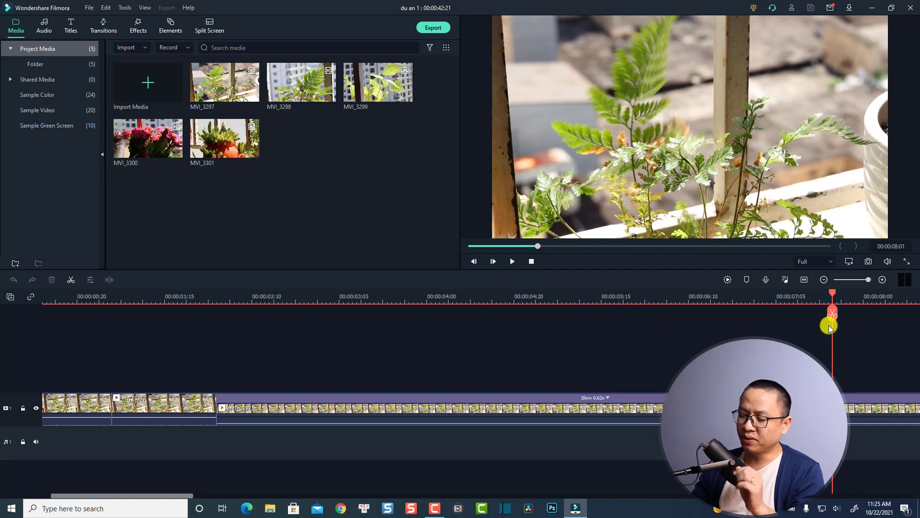
pyautogui.press('End')
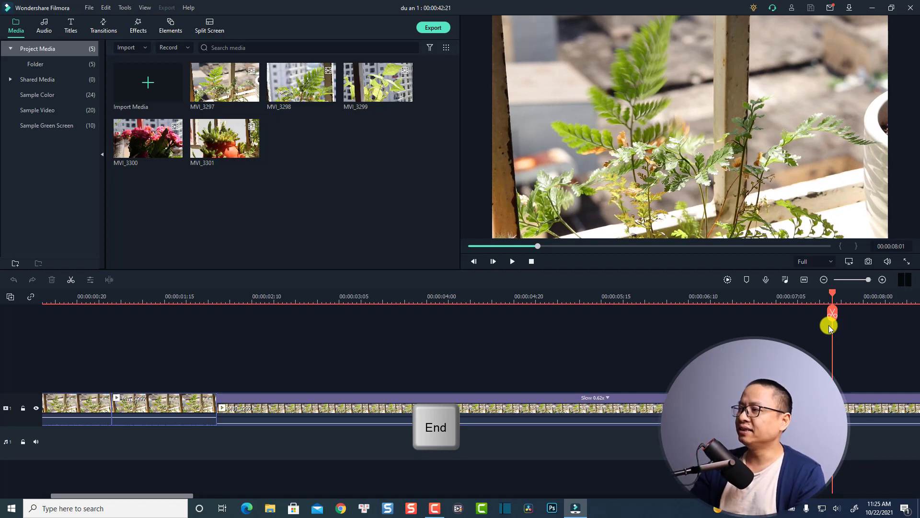
pyautogui.press('End')
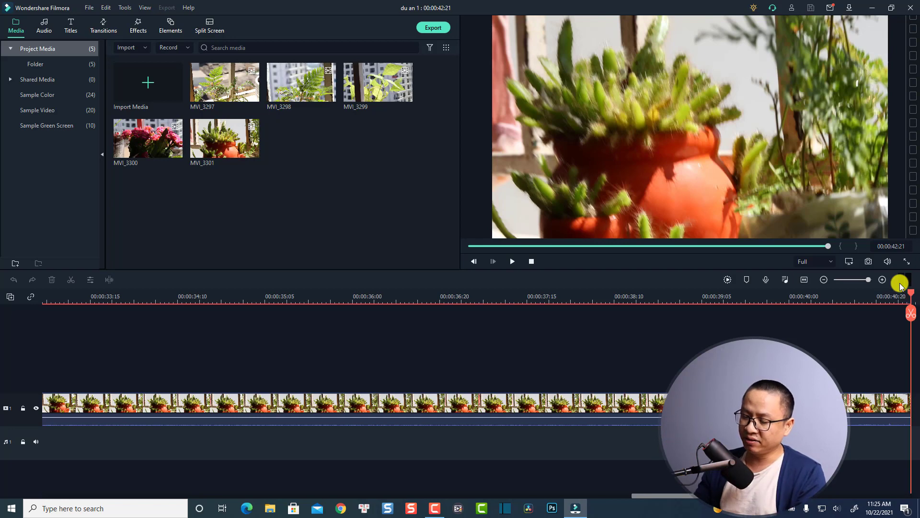
pyautogui.press('Home')
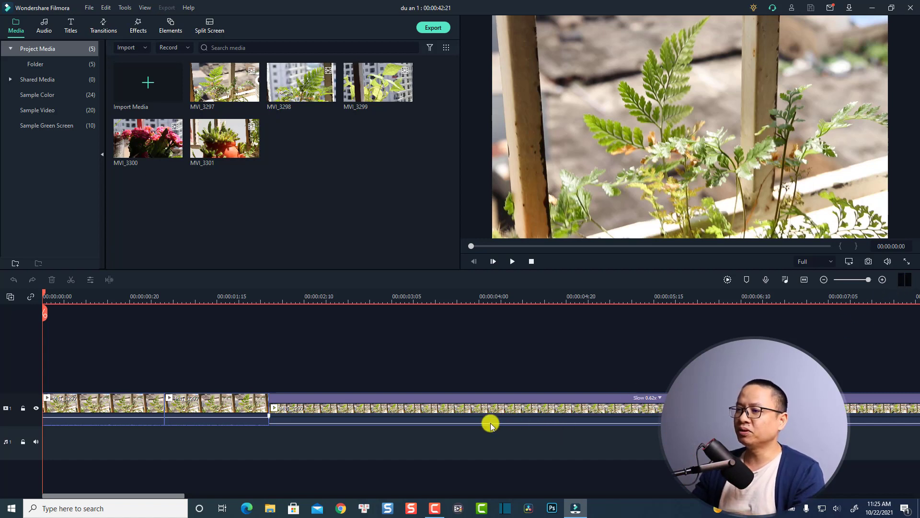
# Select the slowed 0.62x clip and position the playhead at its start, stepping to the following cut and back.
pyautogui.click(409, 406)
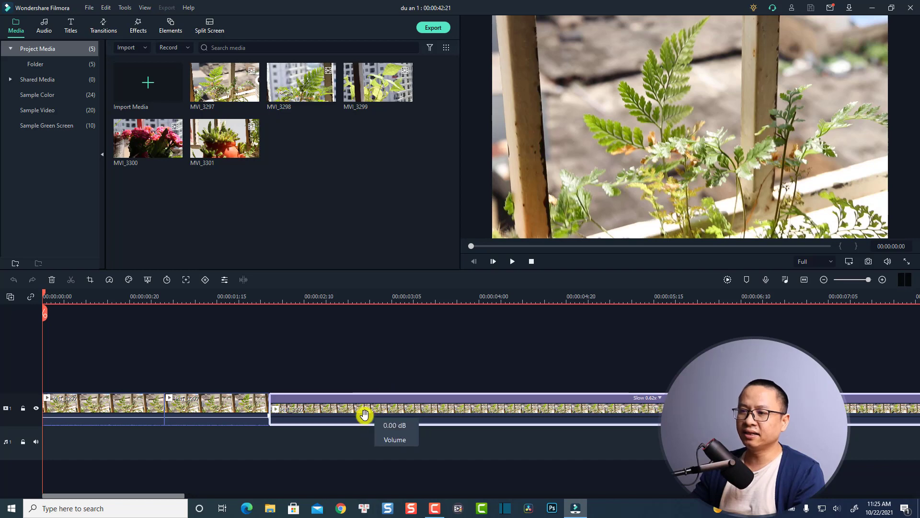
pyautogui.click(272, 297)
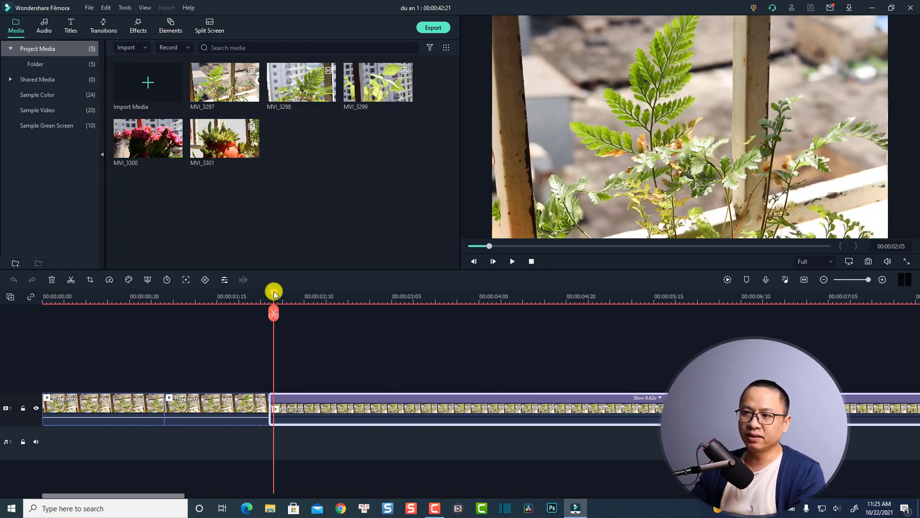
pyautogui.moveTo(272, 291)
pyautogui.mouseDown()
pyautogui.moveTo(299, 294)
pyautogui.moveTo(265, 301)
pyautogui.mouseUp()
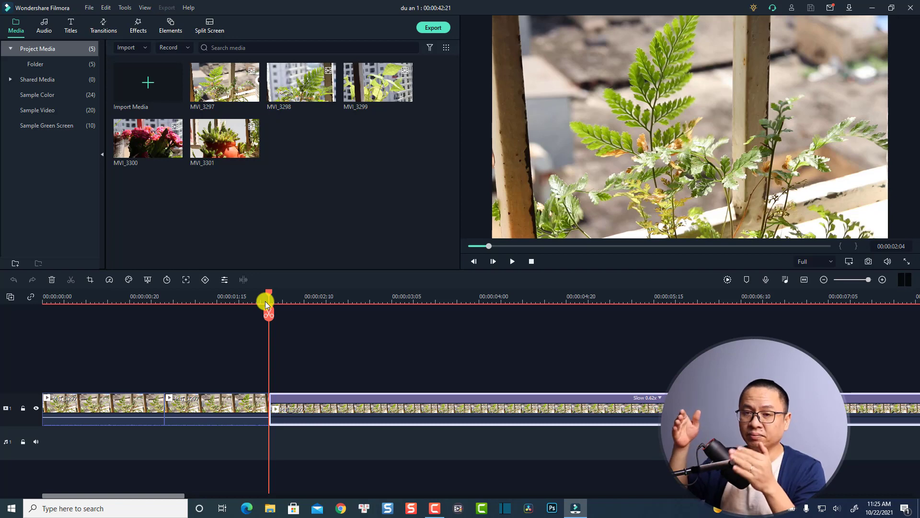
pyautogui.click(352, 294)
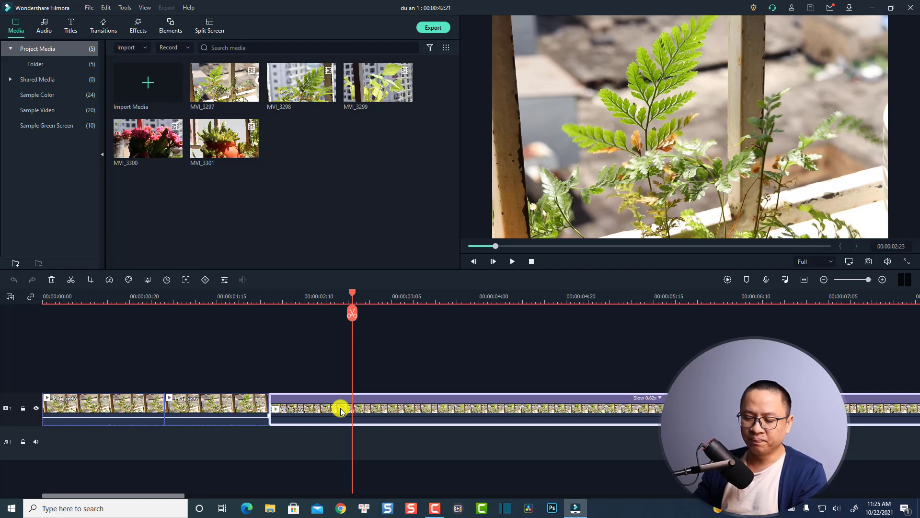
pyautogui.hotkey('shift', 'Home')
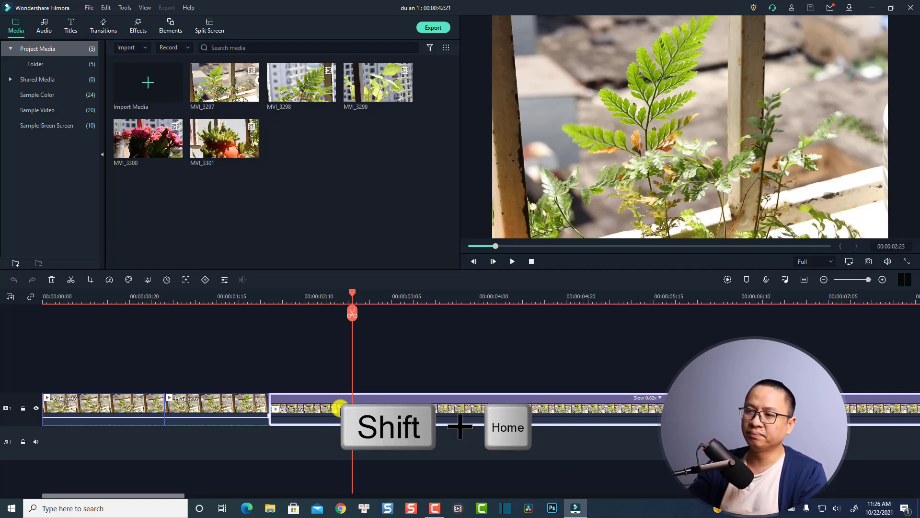
pyautogui.hotkey('shift', 'Home')
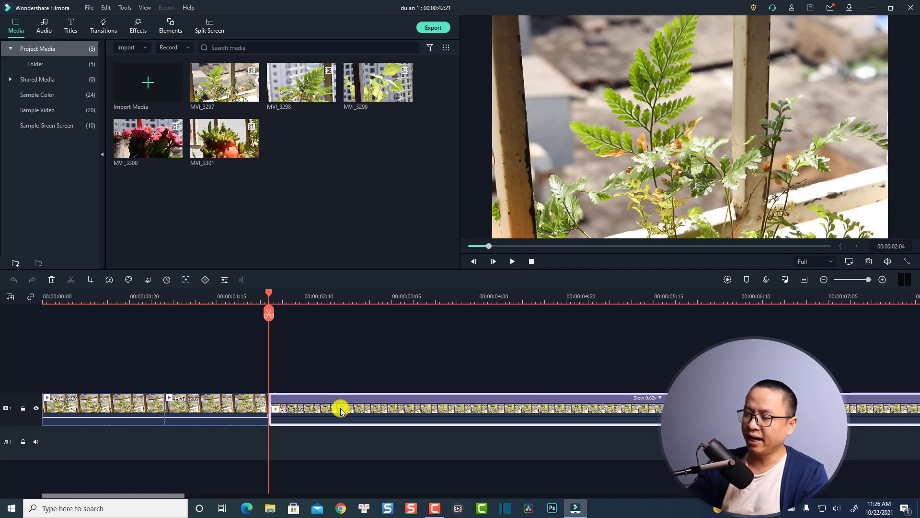
pyautogui.press('Down')
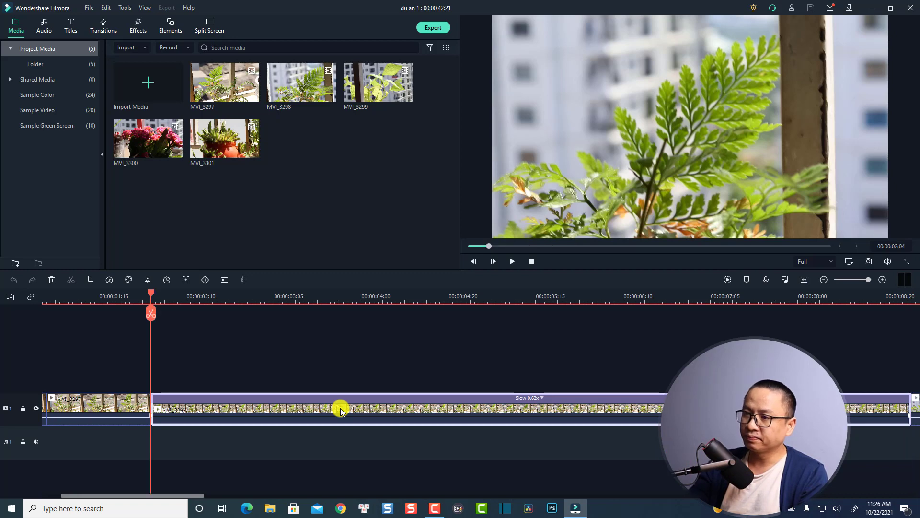
pyautogui.press('Up')
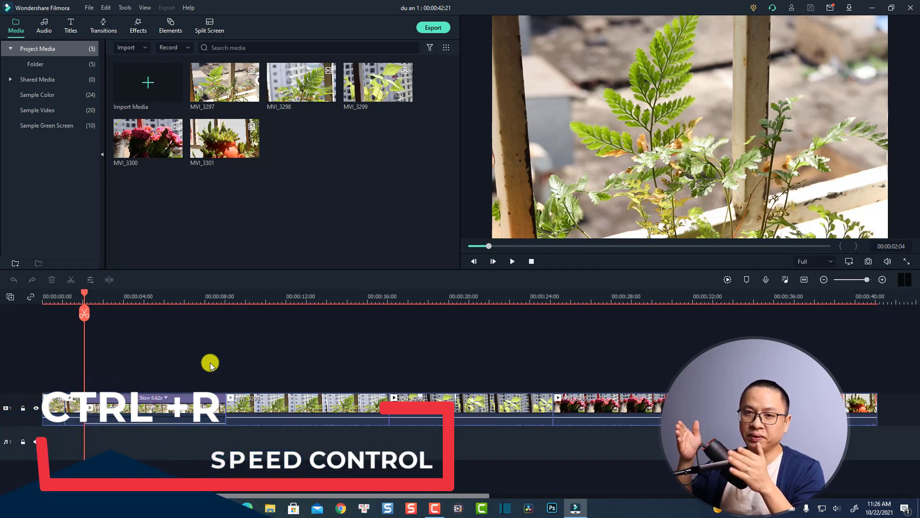
# Select the MVI_3298 clip on the timeline and inspect its custom speed settings without applying any change.
pyautogui.click(270, 404)
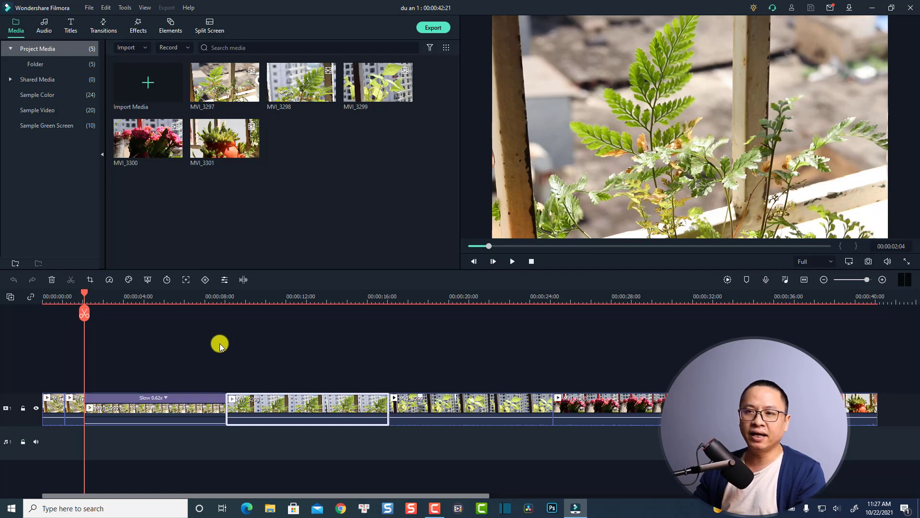
pyautogui.click(106, 281)
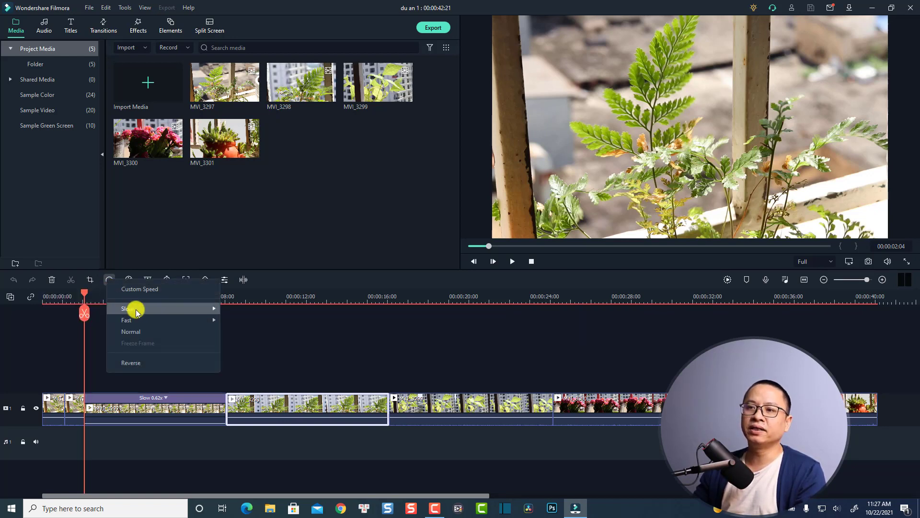
pyautogui.moveTo(144, 309)
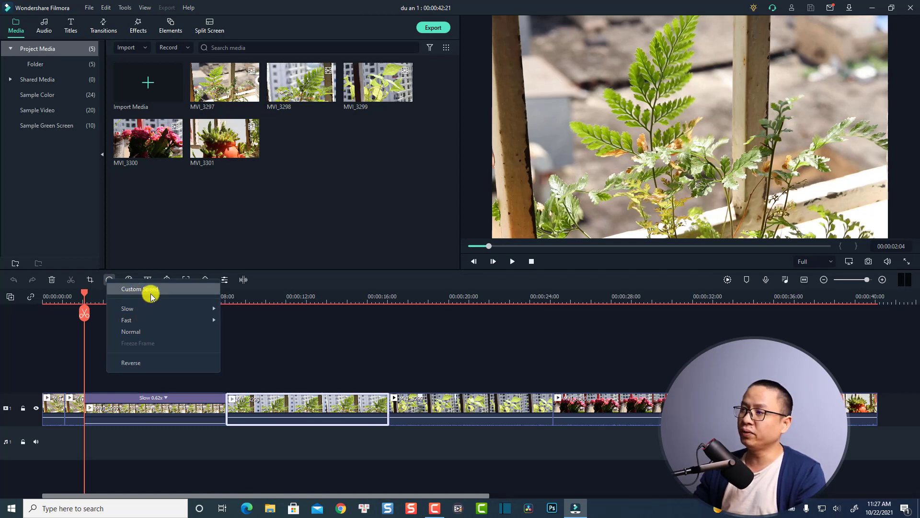
pyautogui.click(149, 293)
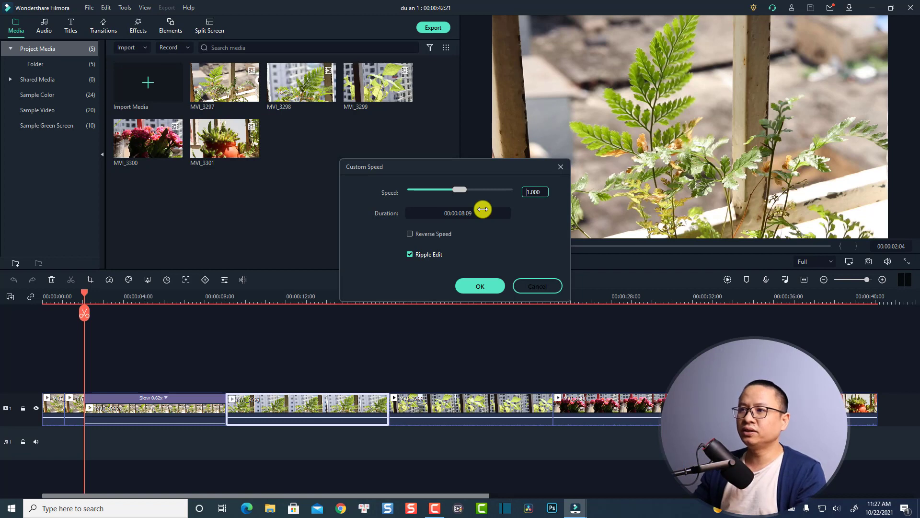
pyautogui.click(561, 166)
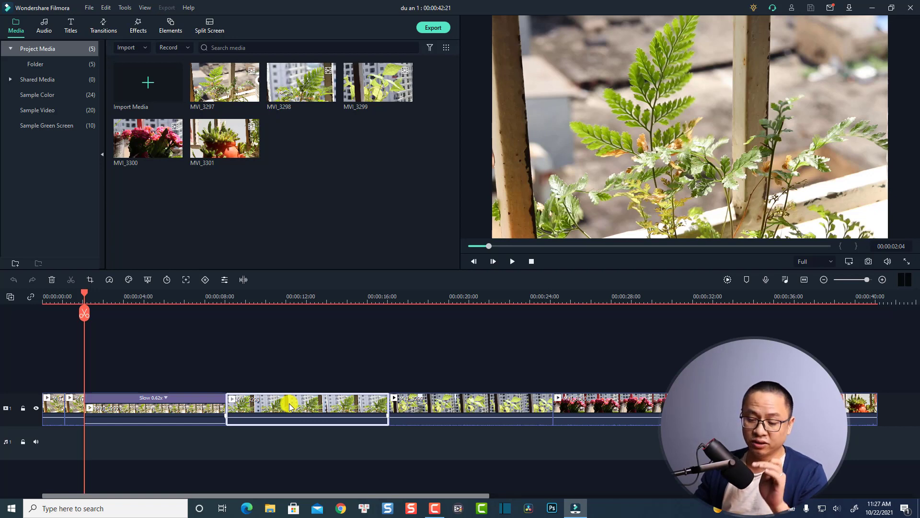
# Set the custom speed of the selected MVI_3298 clip to 5.178.
pyautogui.hotkey('ctrl', 'r')
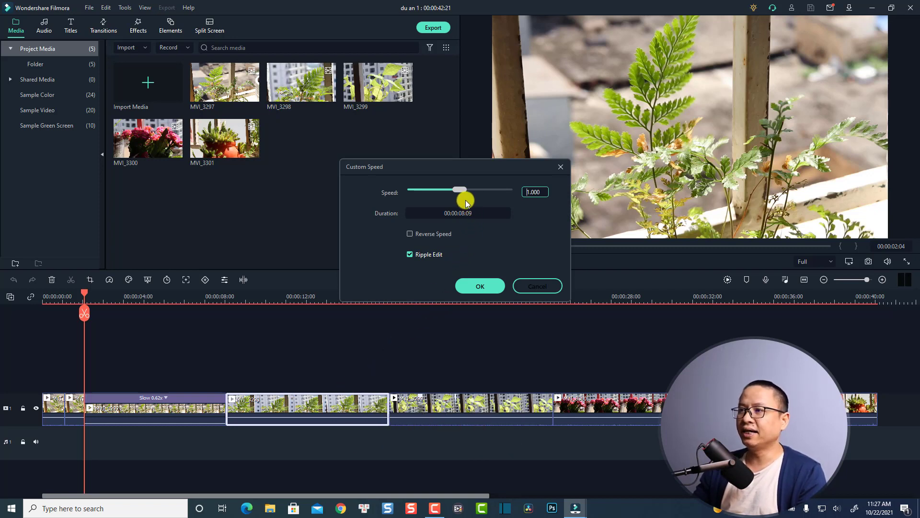
pyautogui.moveTo(459, 191)
pyautogui.mouseDown()
pyautogui.moveTo(439, 193)
pyautogui.moveTo(463, 197)
pyautogui.mouseUp()
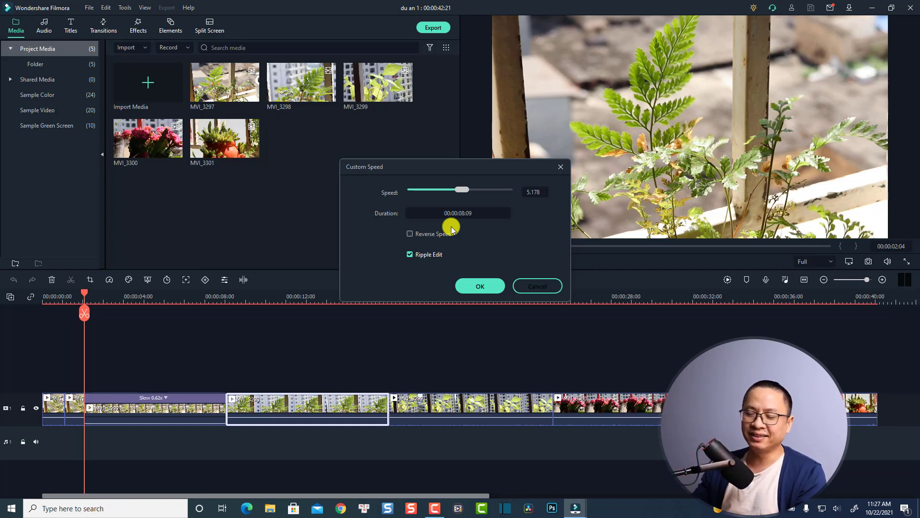
pyautogui.click(475, 286)
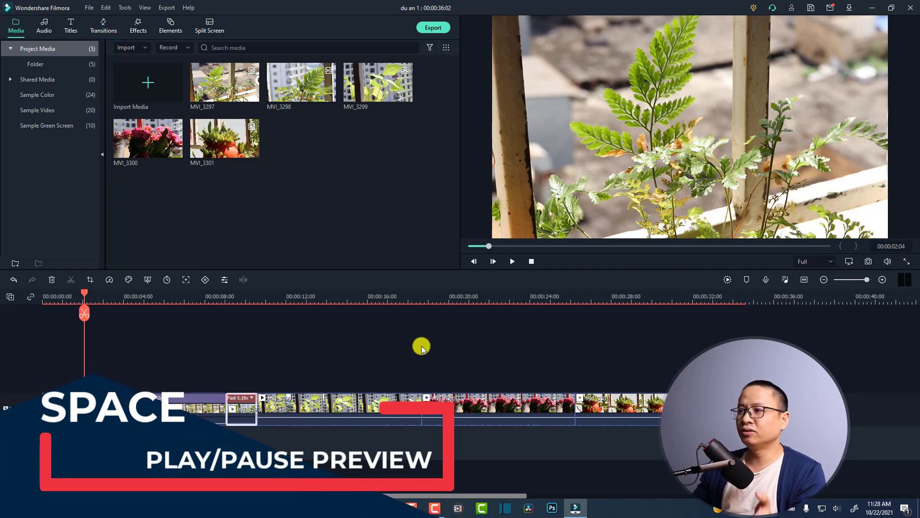
# Play and pause the project preview twice from the current playhead position.
pyautogui.click(513, 262)
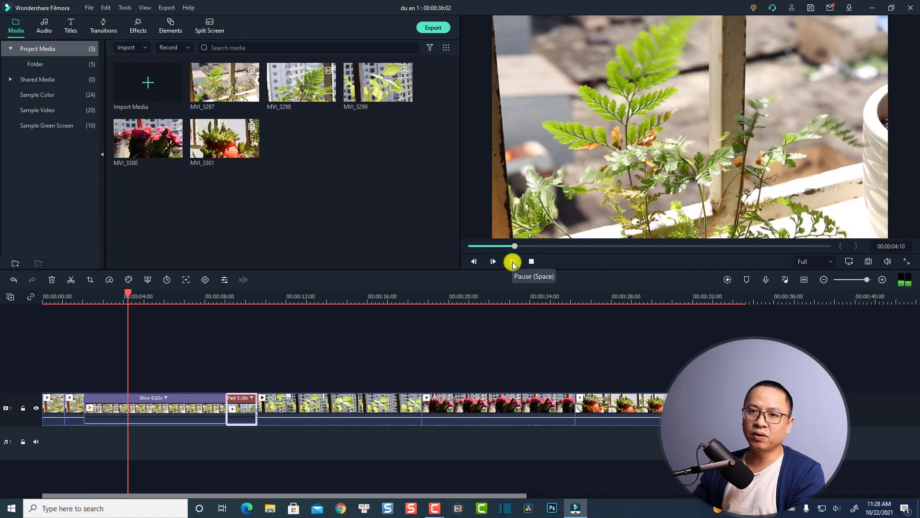
pyautogui.click(513, 261)
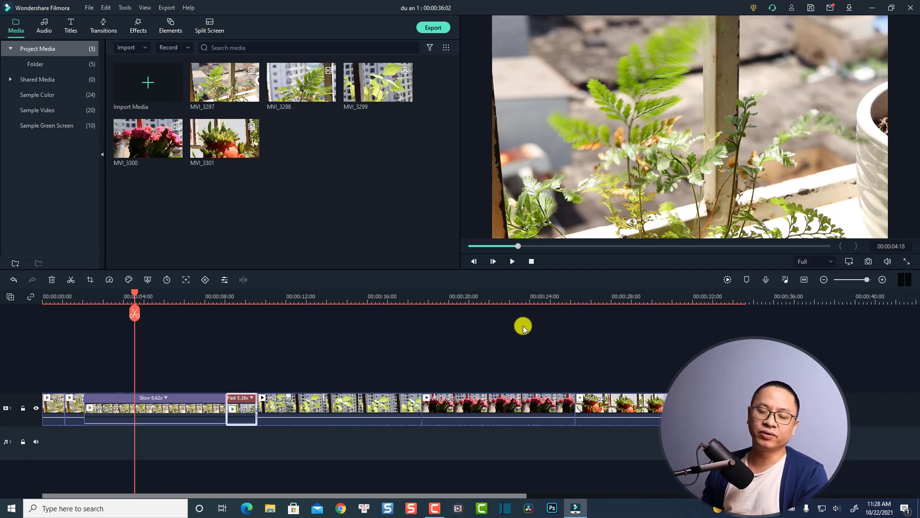
pyautogui.press('space')
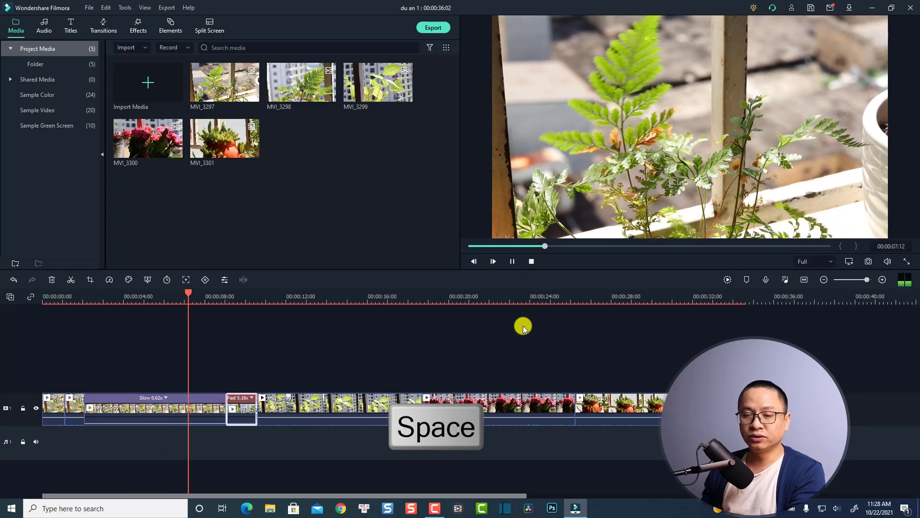
pyautogui.press('space')
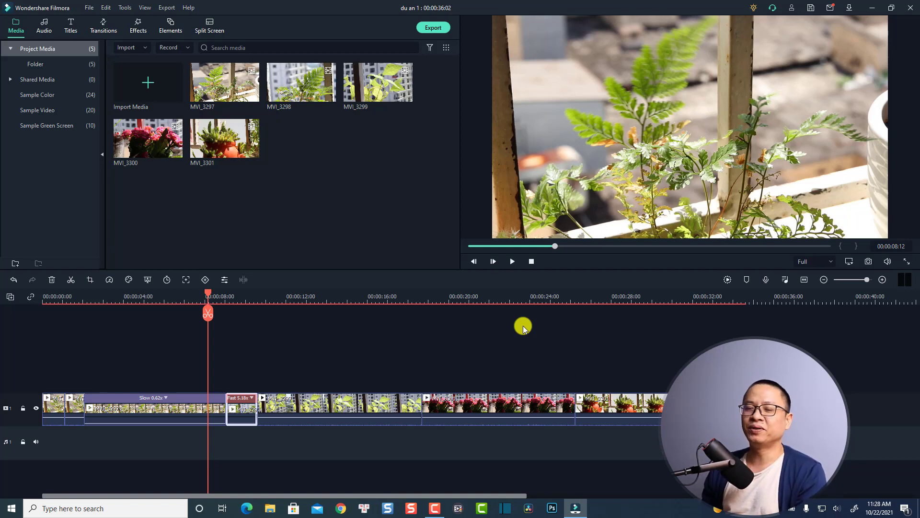
pyautogui.click(289, 370)
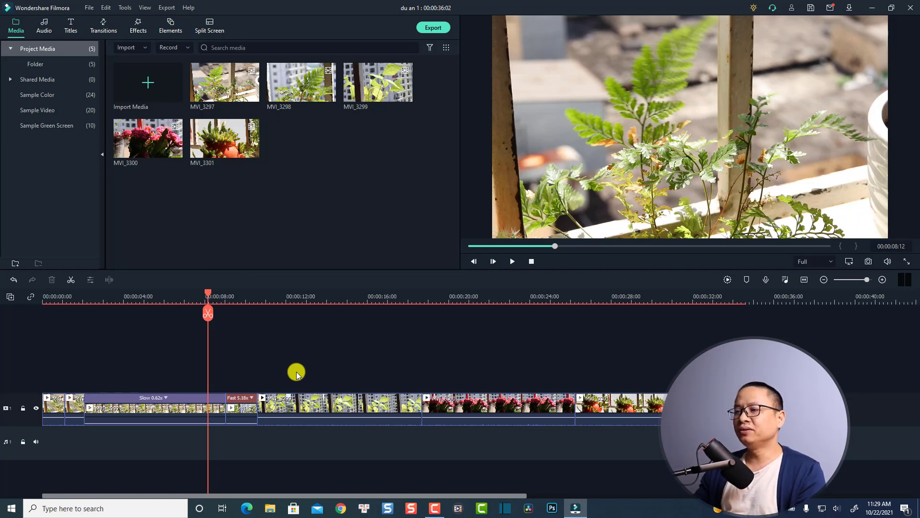
pyautogui.moveTo(611, 389); pyautogui.dragTo(262, 406)
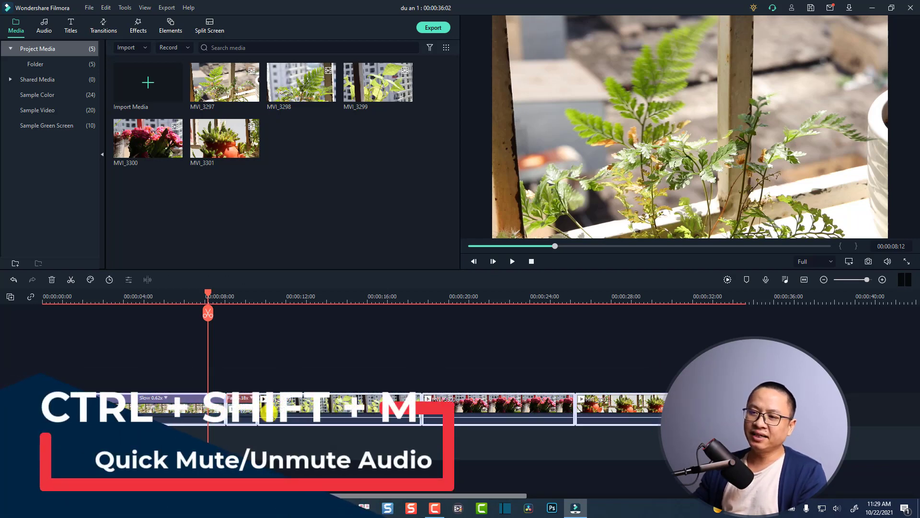
pyautogui.rightClick(276, 411)
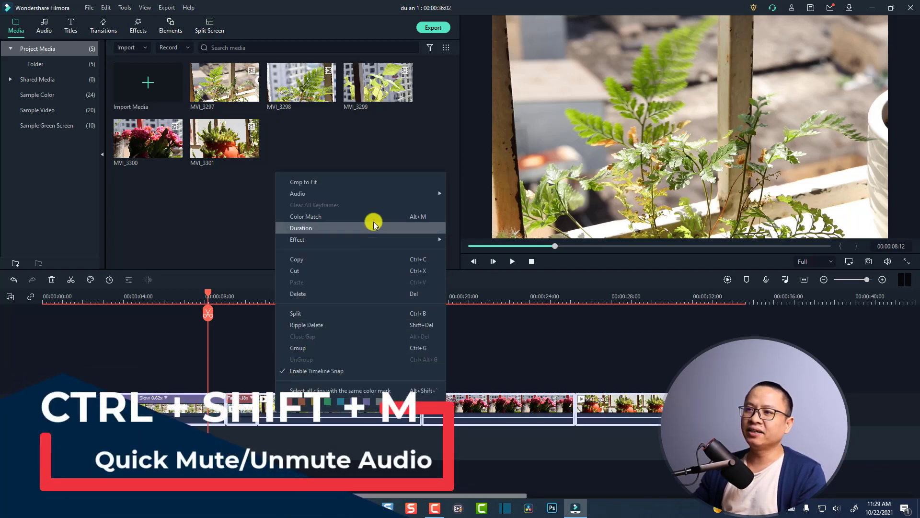
pyautogui.moveTo(361, 197)
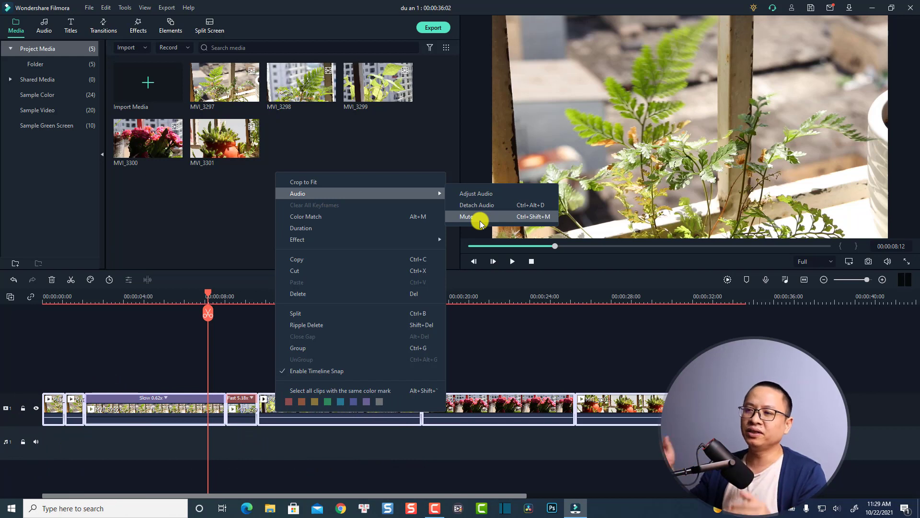
pyautogui.click(572, 359)
pyautogui.click(572, 359)
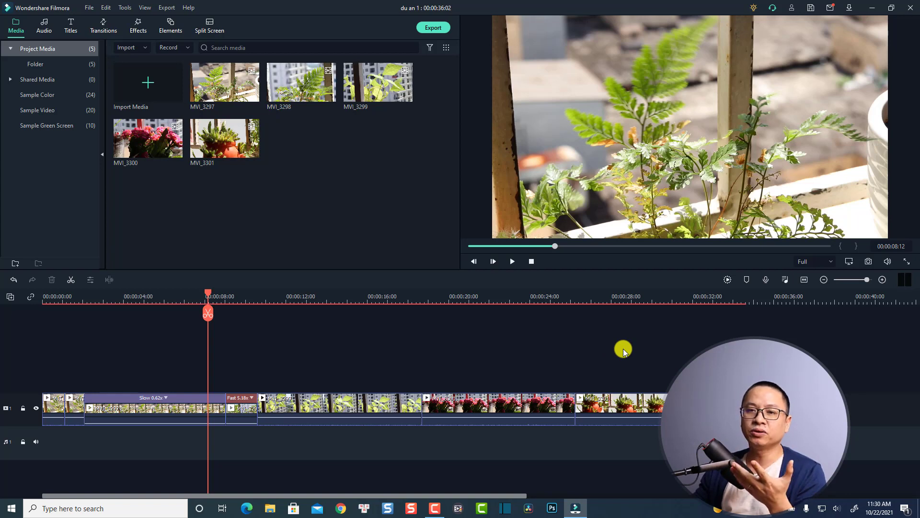
# Mute the audio of all clips on the video track, keeping every clip selected.
pyautogui.moveTo(684, 339); pyautogui.dragTo(50, 444)
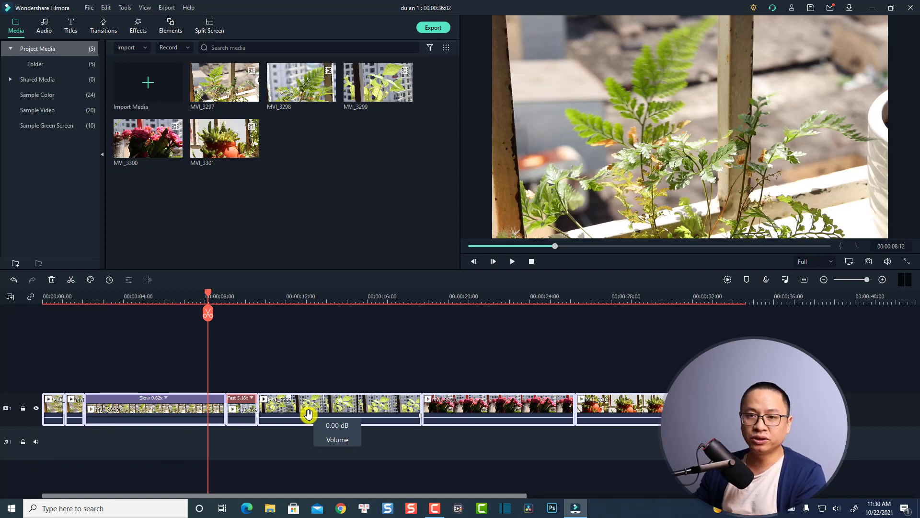
pyautogui.hotkey('ctrl', 'shift', 'm')
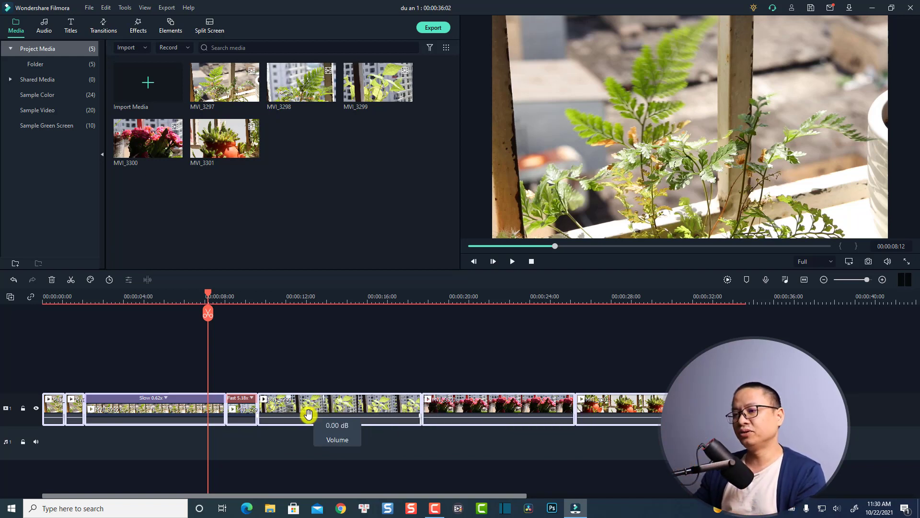
pyautogui.moveTo(656, 352); pyautogui.dragTo(38, 437)
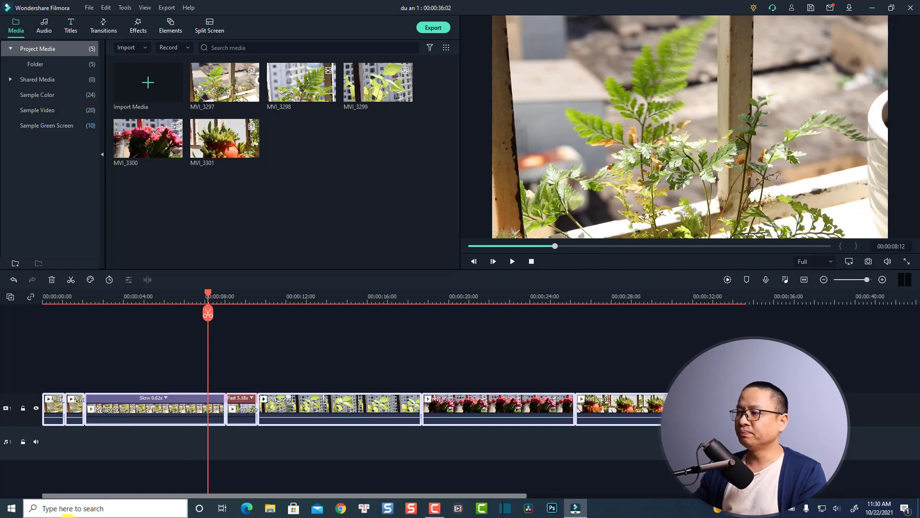
pyautogui.moveTo(351, 420)
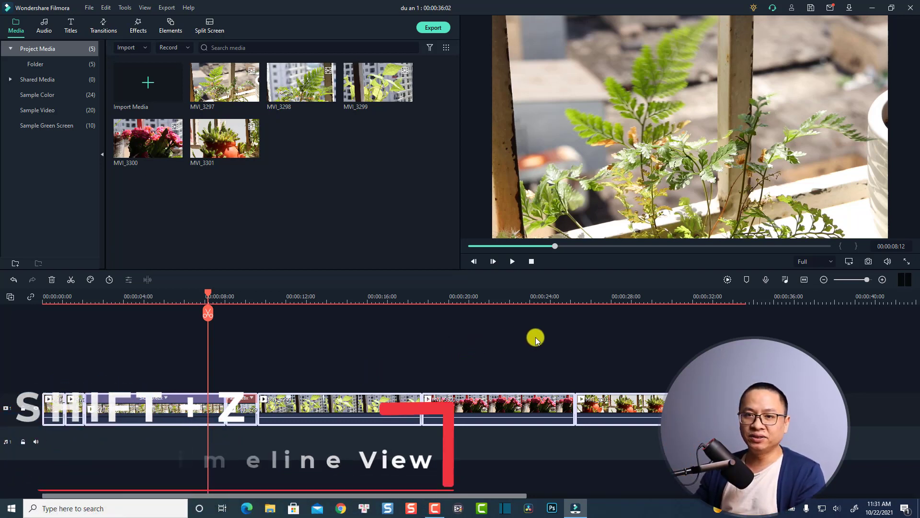
# Fit the whole project into the timeline view and move the playhead to 00:00:00:23.
pyautogui.click(804, 280)
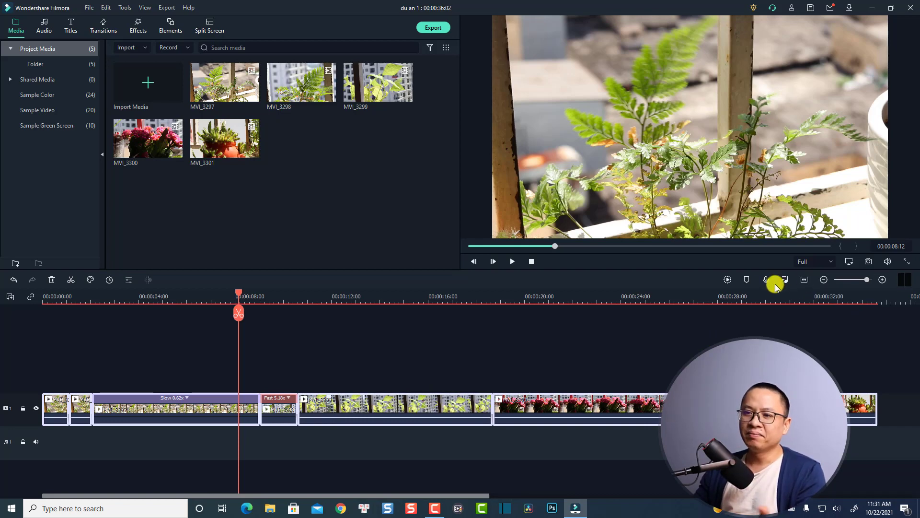
pyautogui.click(65, 299)
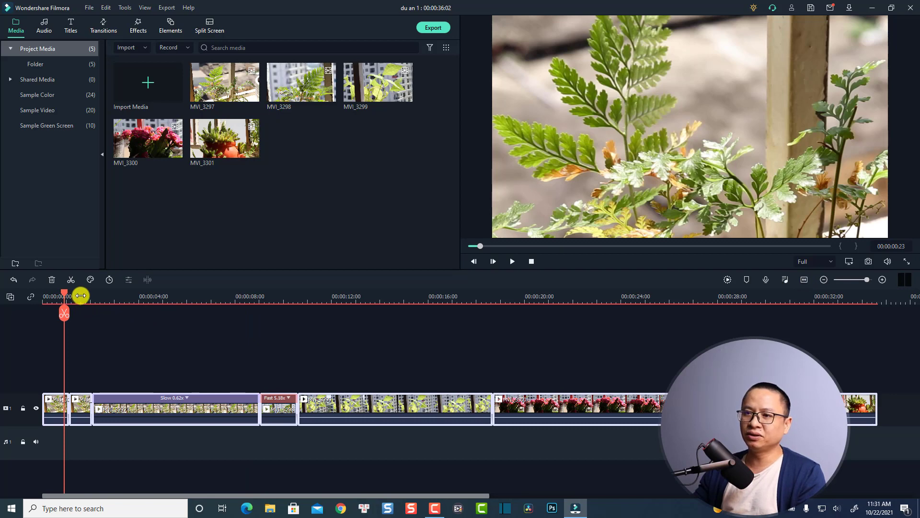
# Stretch the timeline ruler to a frame-level scale, and fit the whole project back into the timeline view.
pyautogui.moveTo(80, 295); pyautogui.dragTo(461, 294)
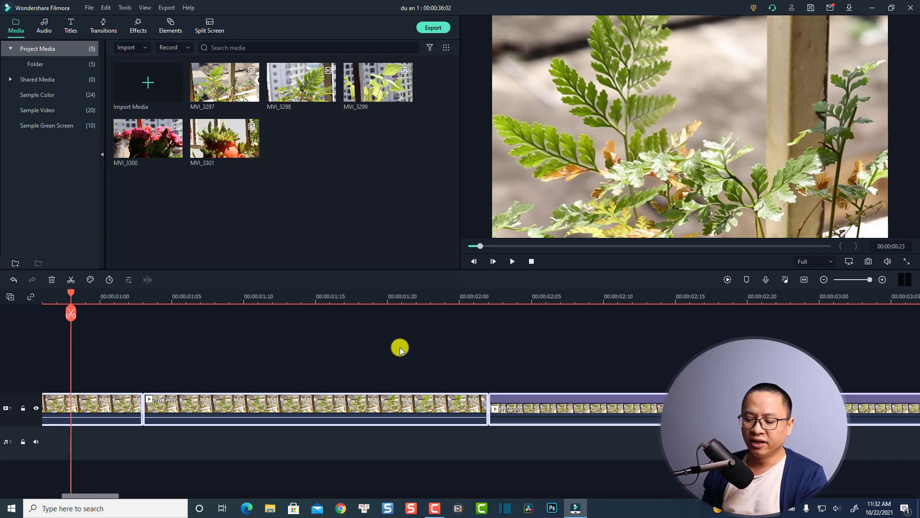
pyautogui.hotkey('shift', 'z')
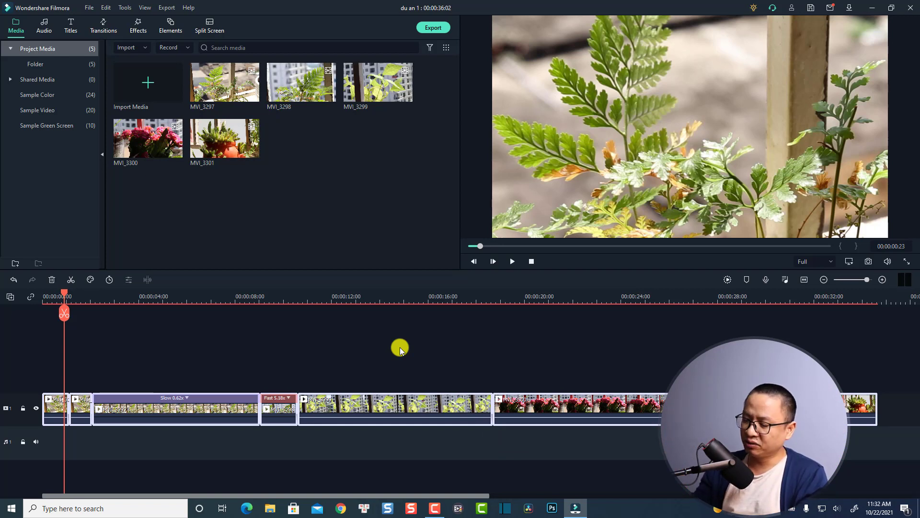
# Zoom the timeline out in steps to its smallest scale, with ruler marks spanning hours.
pyautogui.hotkey('ctrl', '-')
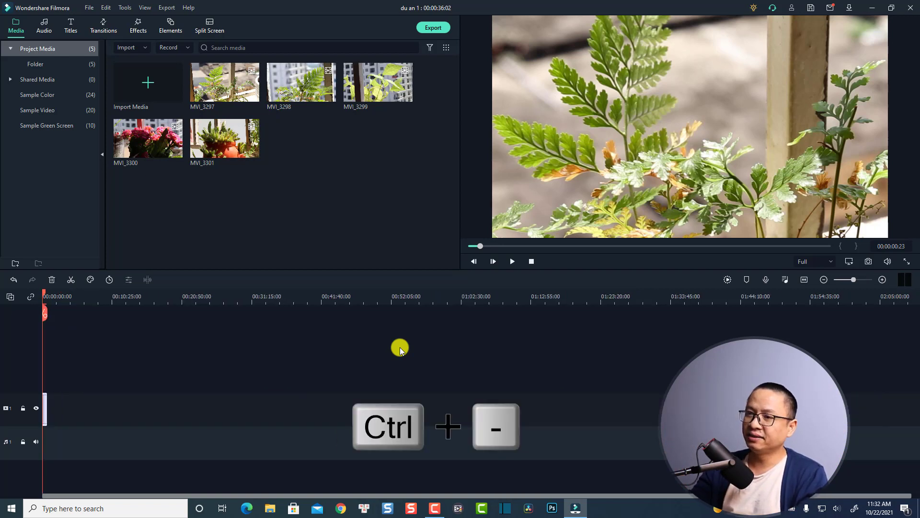
pyautogui.hotkey('ctrl', '-')
pyautogui.hotkey('ctrl', '-')
pyautogui.hotkey('ctrl', '-')
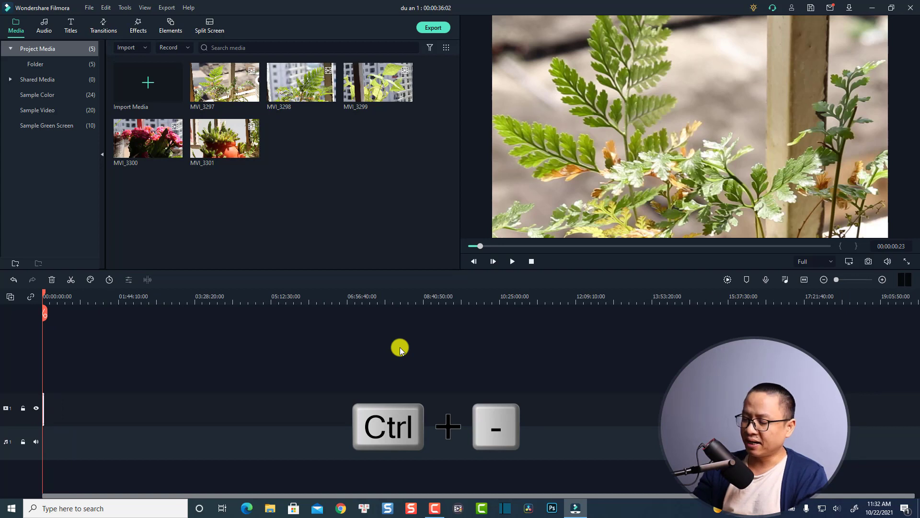
# Zoom the timeline in around the playhead until the ruler is marked in five-frame intervals.
pyautogui.hotkey('ctrl', '=')
pyautogui.hotkey('ctrl', '=')
pyautogui.hotkey('ctrl', '=')
pyautogui.hotkey('ctrl', '=')
pyautogui.hotkey('ctrl', '=')
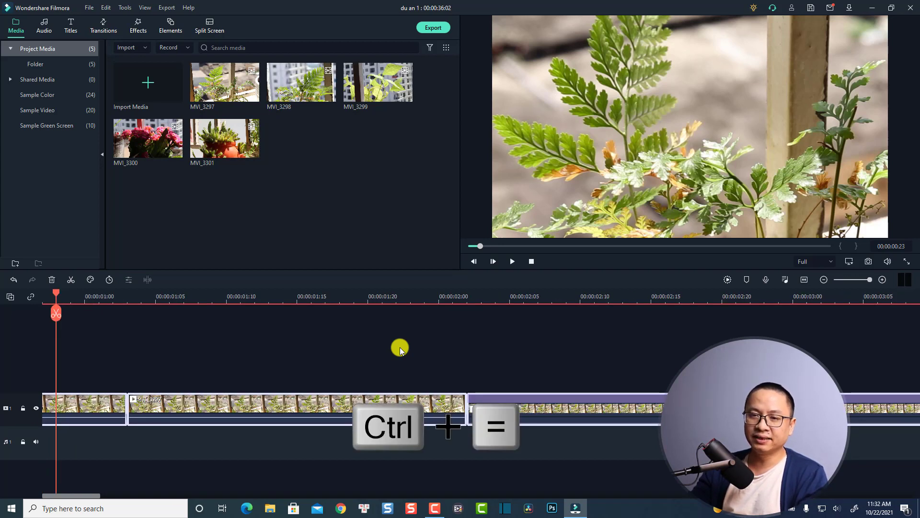
# Zoom the timeline fully out again, and back in until the ruler is marked every 50 seconds.
pyautogui.hotkey('ctrl', '-')
pyautogui.hotkey('ctrl', '-')
pyautogui.hotkey('ctrl', '-')
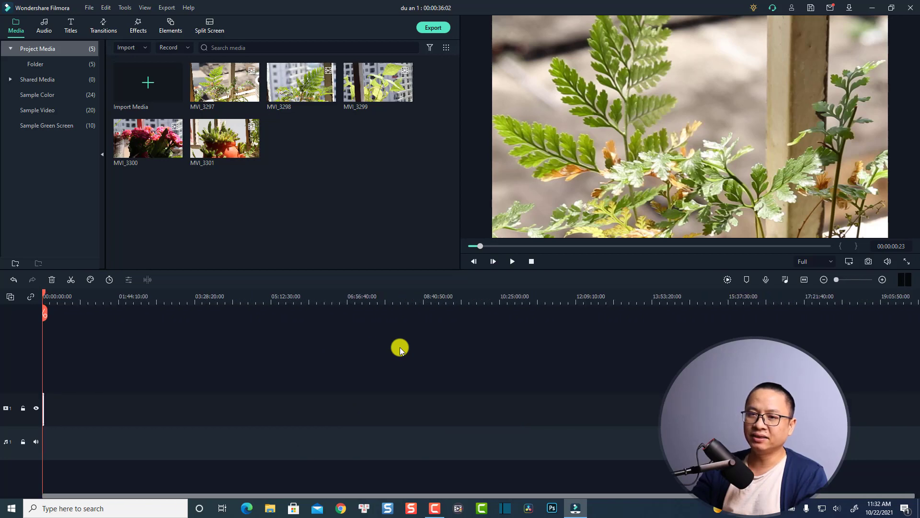
pyautogui.hotkey('ctrl', '=')
pyautogui.hotkey('ctrl', '=')
pyautogui.hotkey('ctrl', '=')
pyautogui.hotkey('ctrl', '=')
pyautogui.hotkey('ctrl', '=')
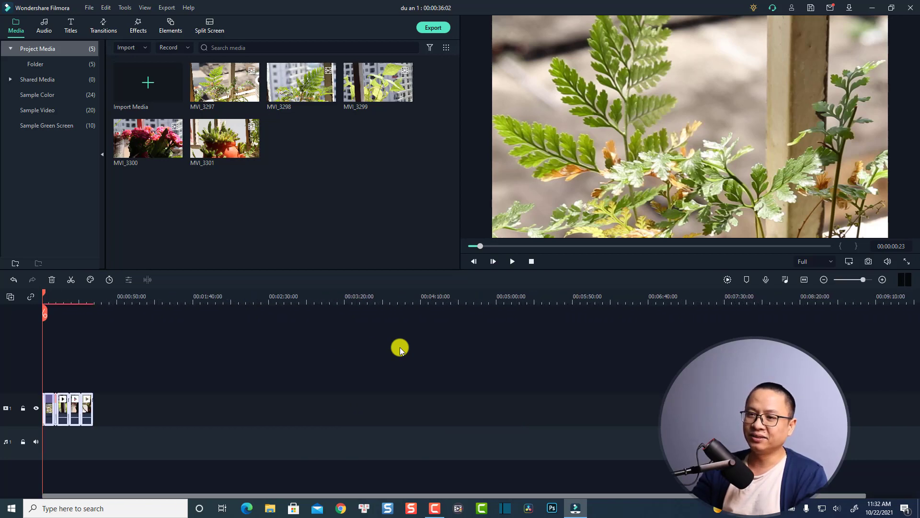